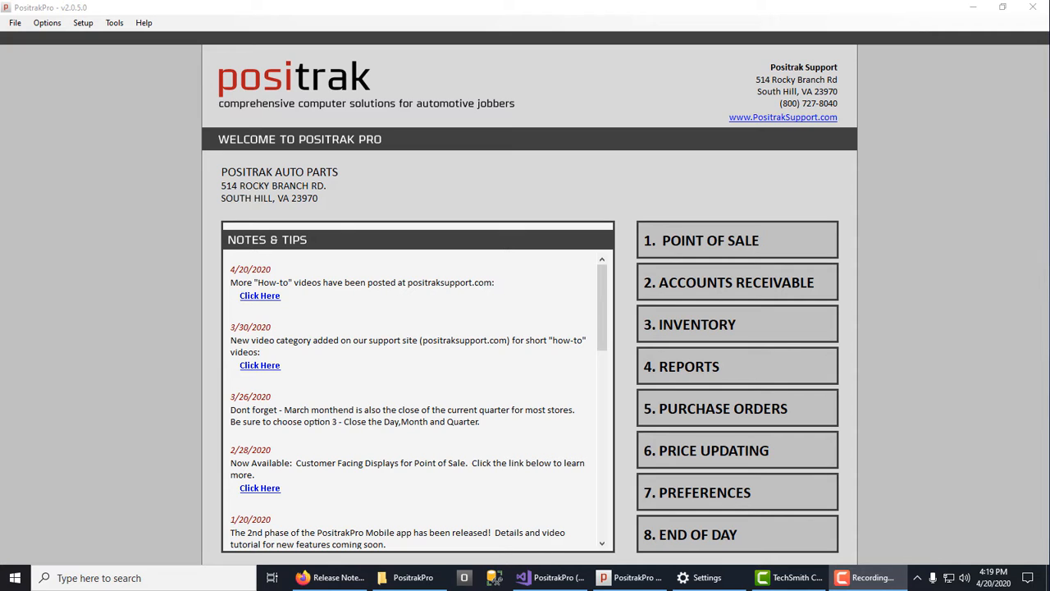
# Open the PRIMARY VENDOR record for editing from the purchase order supplier list.
pyautogui.click(736, 414)
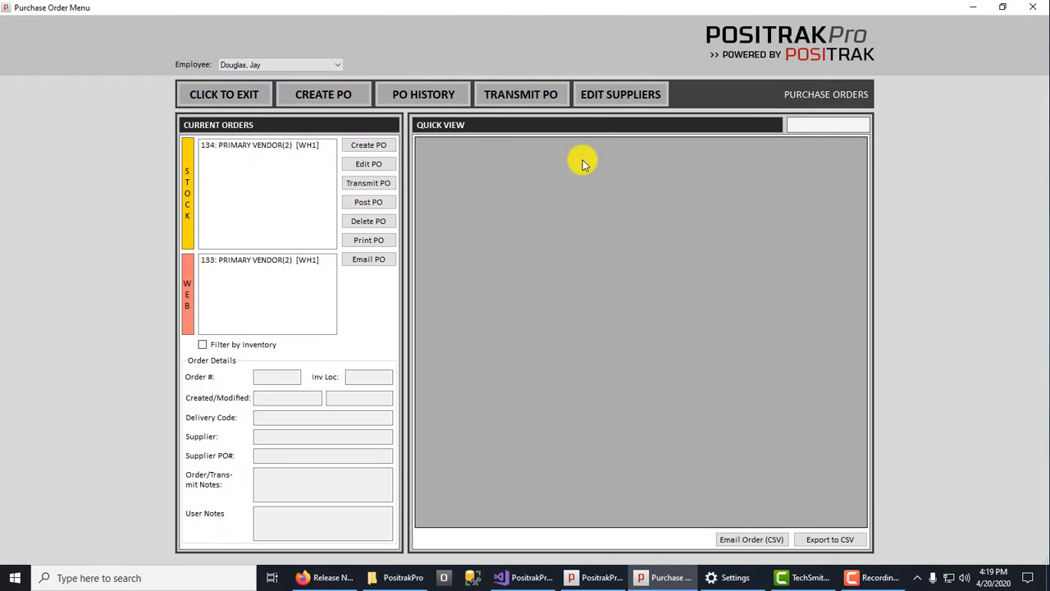
pyautogui.click(601, 98)
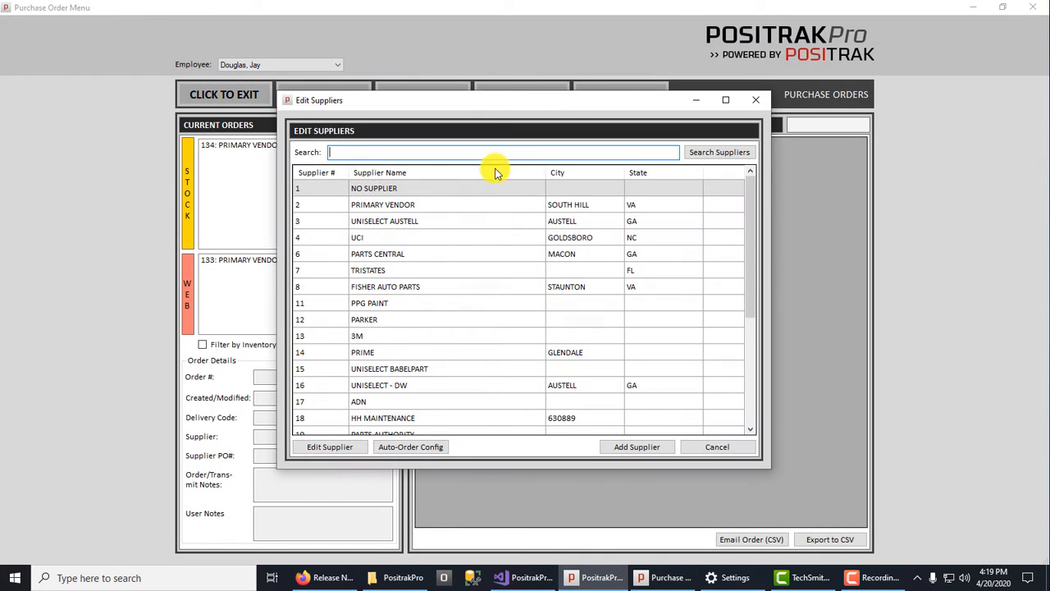
pyautogui.doubleClick(441, 200)
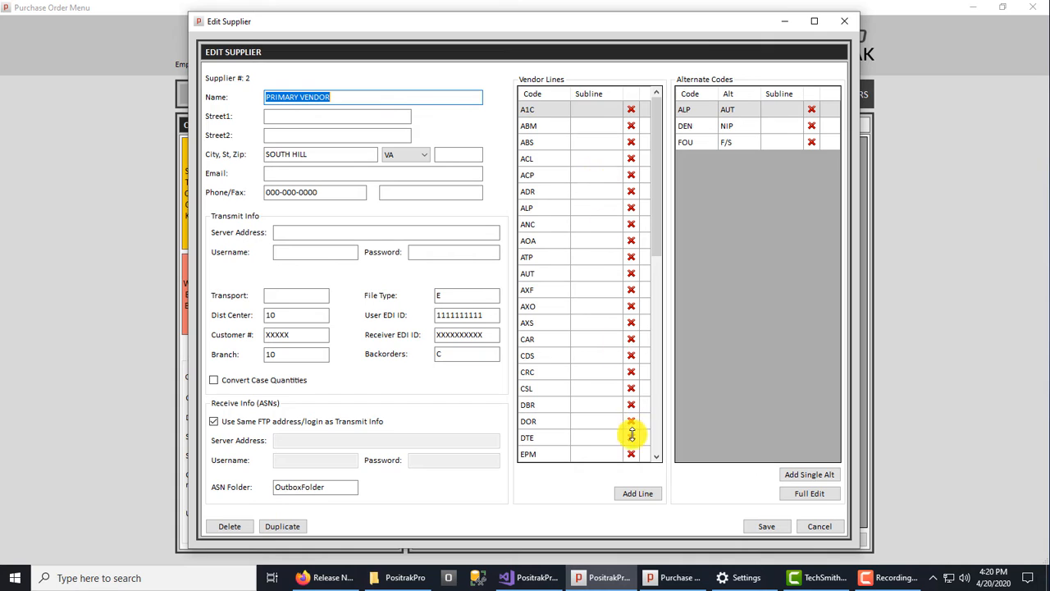
# Add the line WIX - WIX FILTERS with subline 1 to the supplier's vendor lines.
pyautogui.click(638, 495)
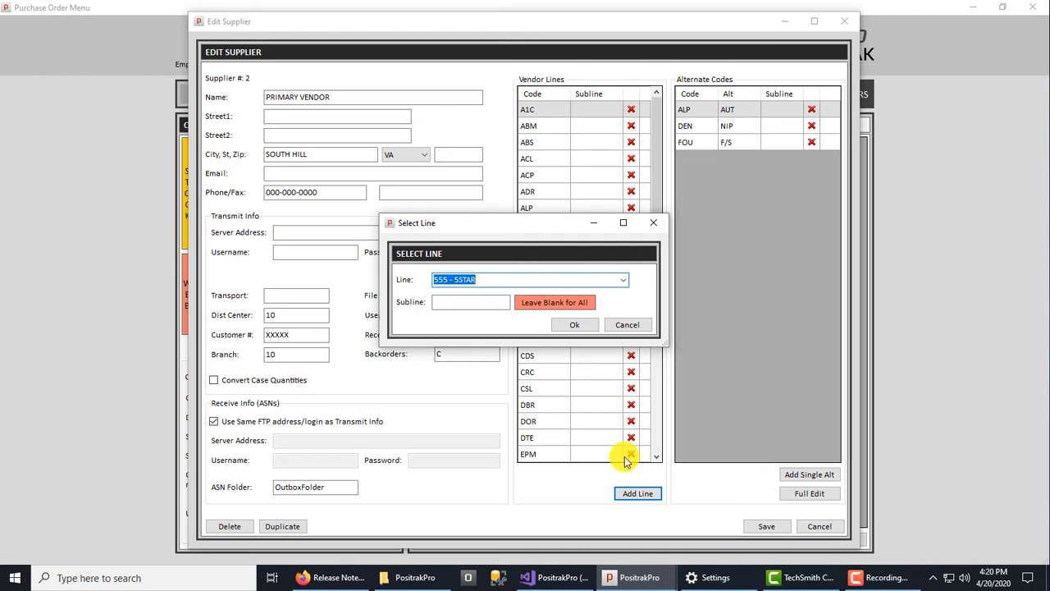
pyautogui.write('W')
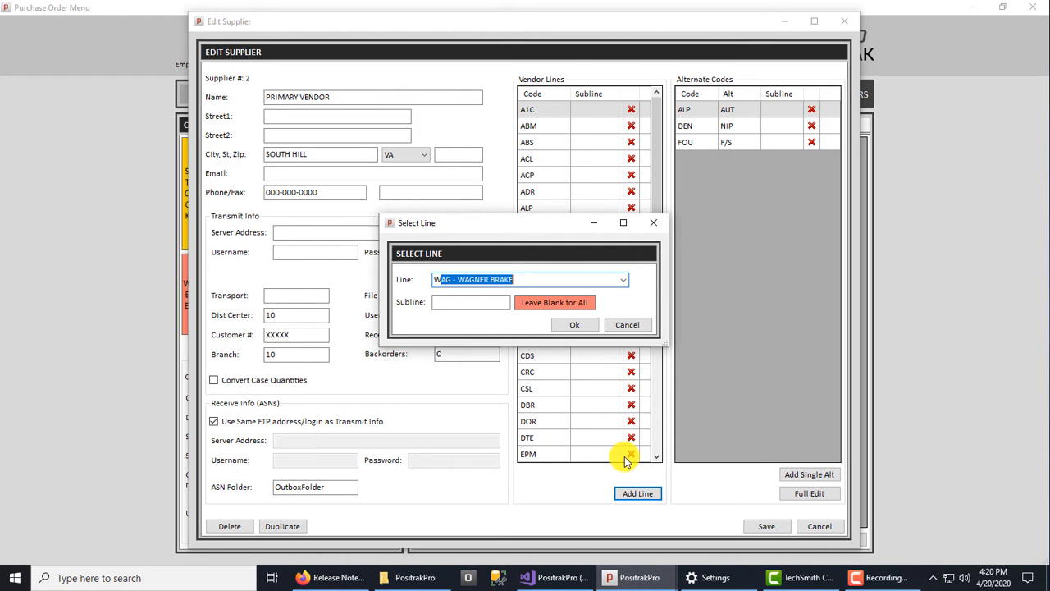
pyautogui.write('IX - WIX FILTERS')
pyautogui.press('Tab')
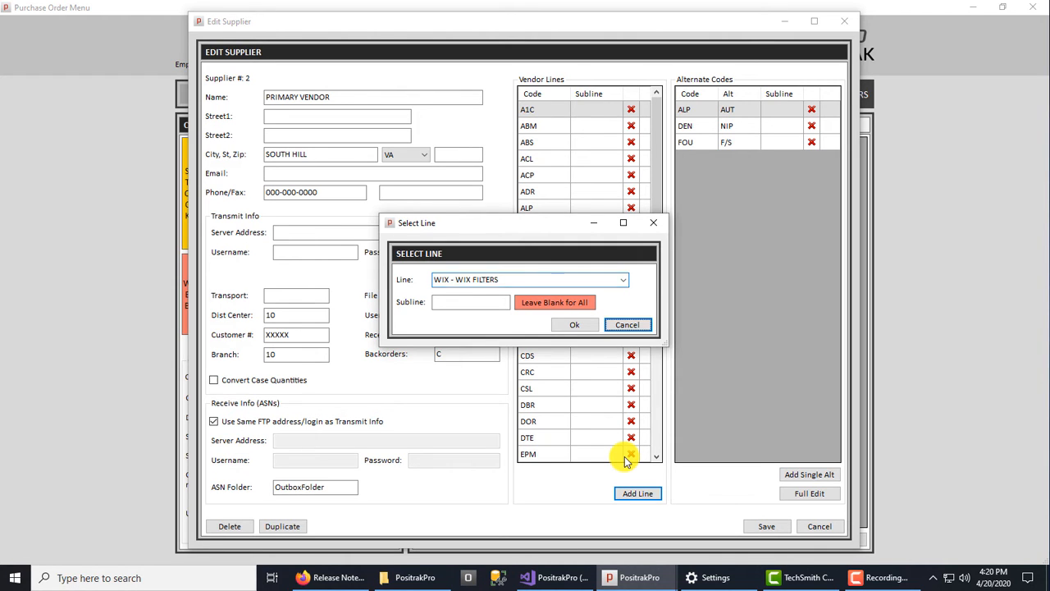
pyautogui.press('Tab')
pyautogui.press('Tab')
pyautogui.press('Tab')
pyautogui.press('Tab')
pyautogui.press('Tab')
pyautogui.write('1')
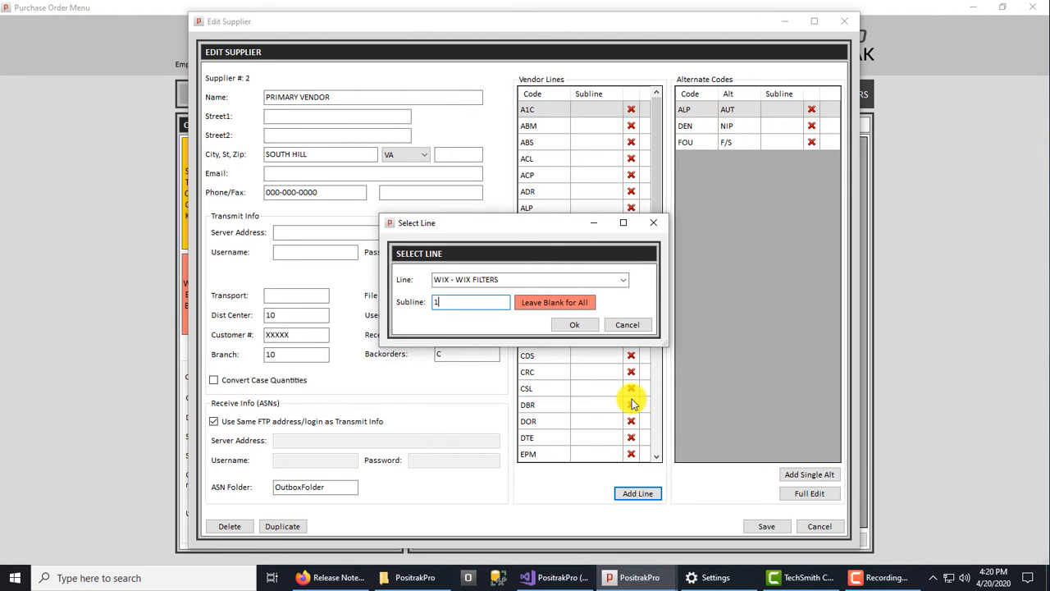
pyautogui.click(573, 326)
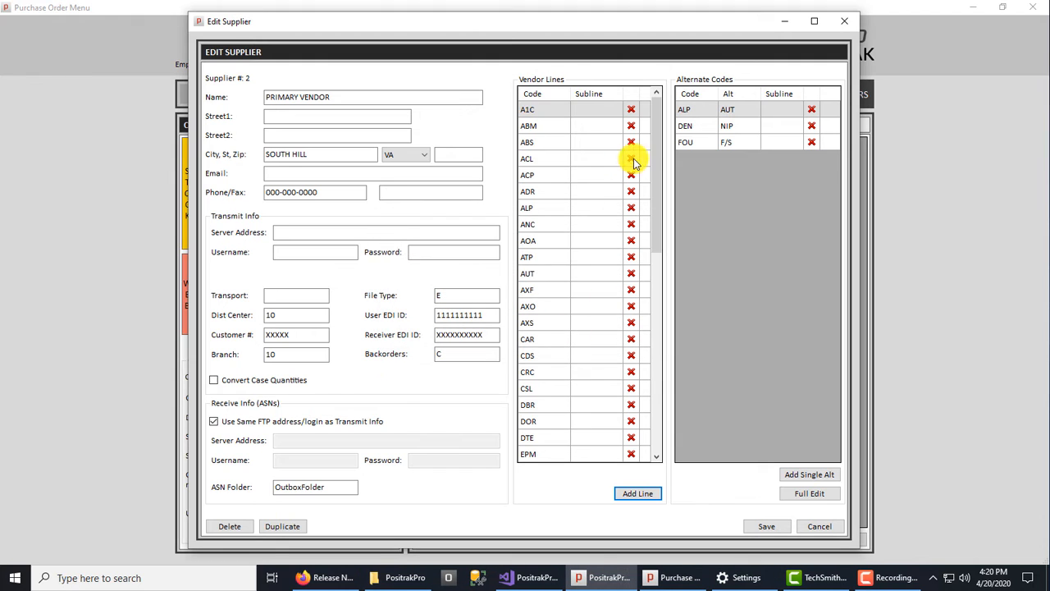
# Delete the WIX entry with subline 1 from the supplier's vendor lines.
pyautogui.moveTo(656, 157); pyautogui.dragTo(678, 372)
pyautogui.click(630, 442)
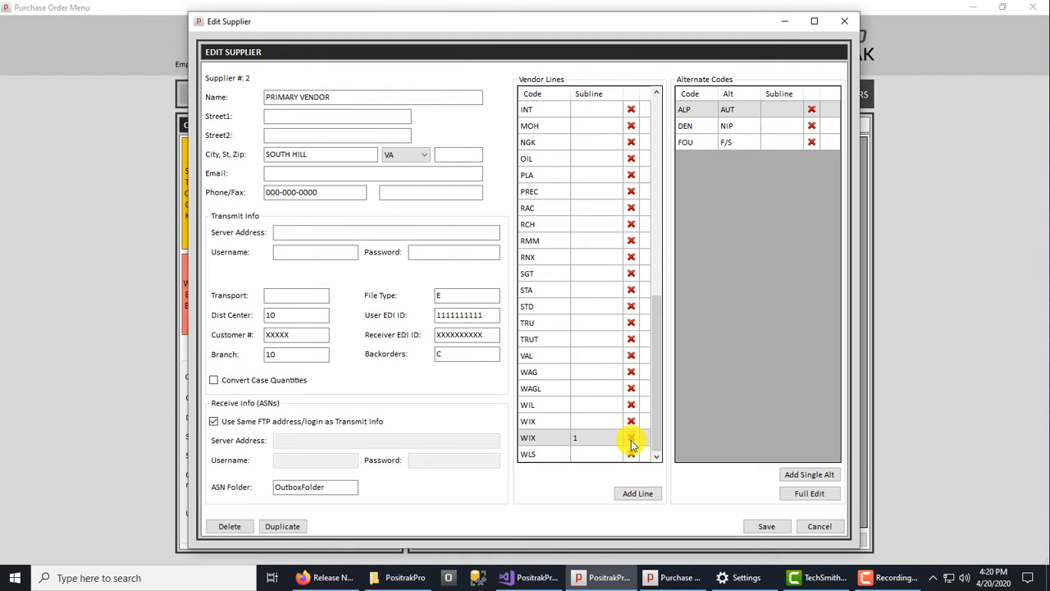
pyautogui.click(566, 328)
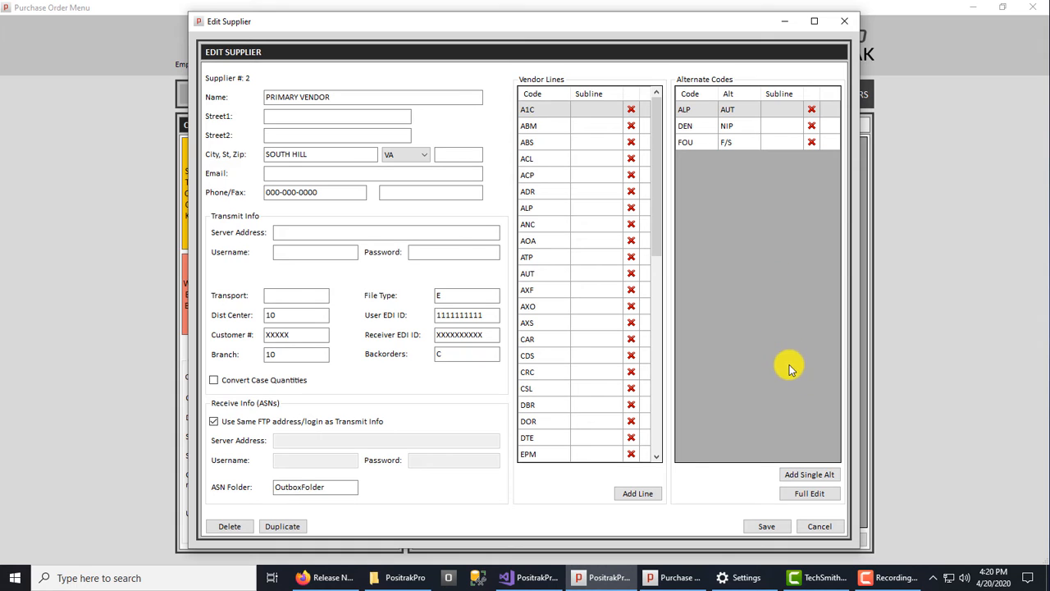
# Fill in alternate code WAT with subline 8 for primary code GAT - GATES, and leave supplier editing without saving.
pyautogui.click(808, 476)
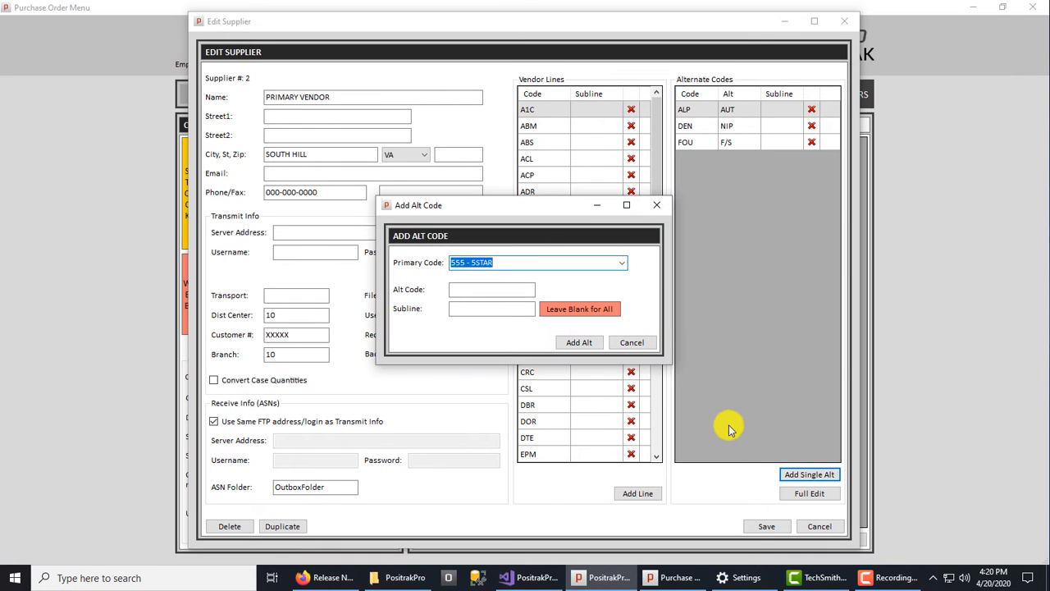
pyautogui.write('GAT - GATES')
pyautogui.press('Tab')
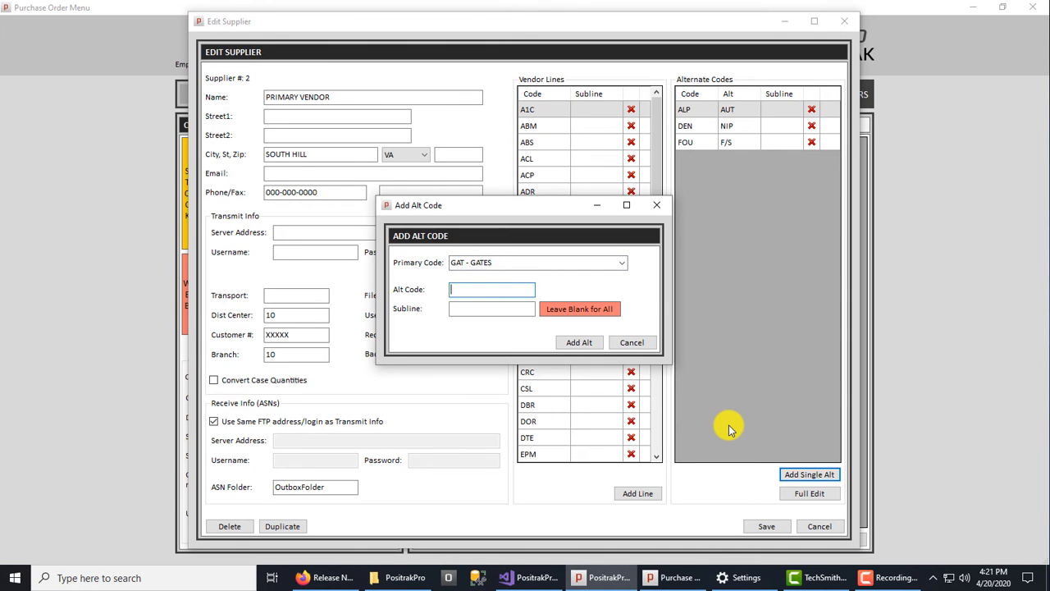
pyautogui.write('WAT')
pyautogui.press('Tab')
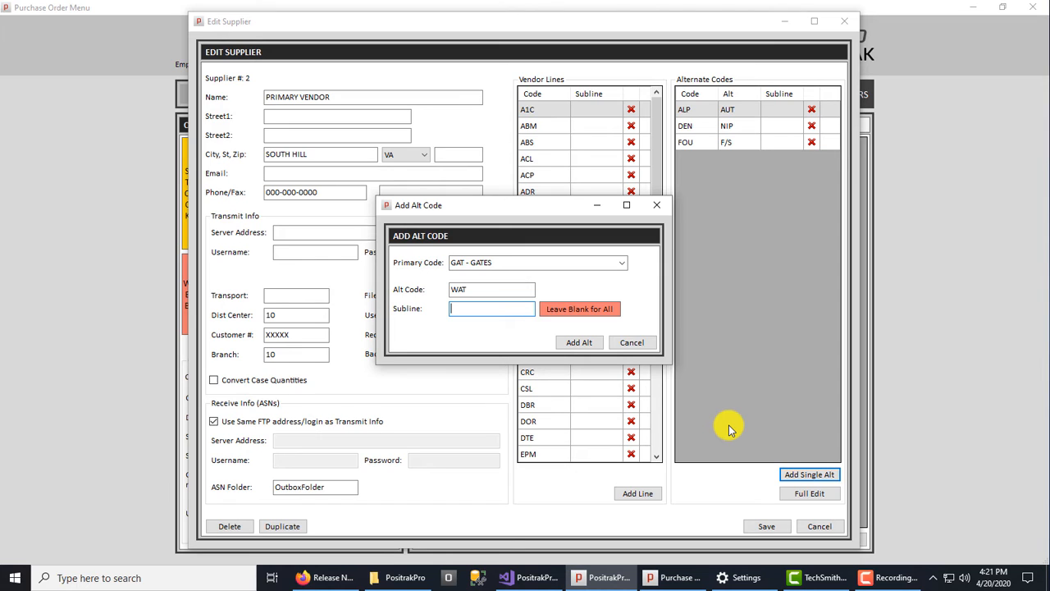
pyautogui.write('8')
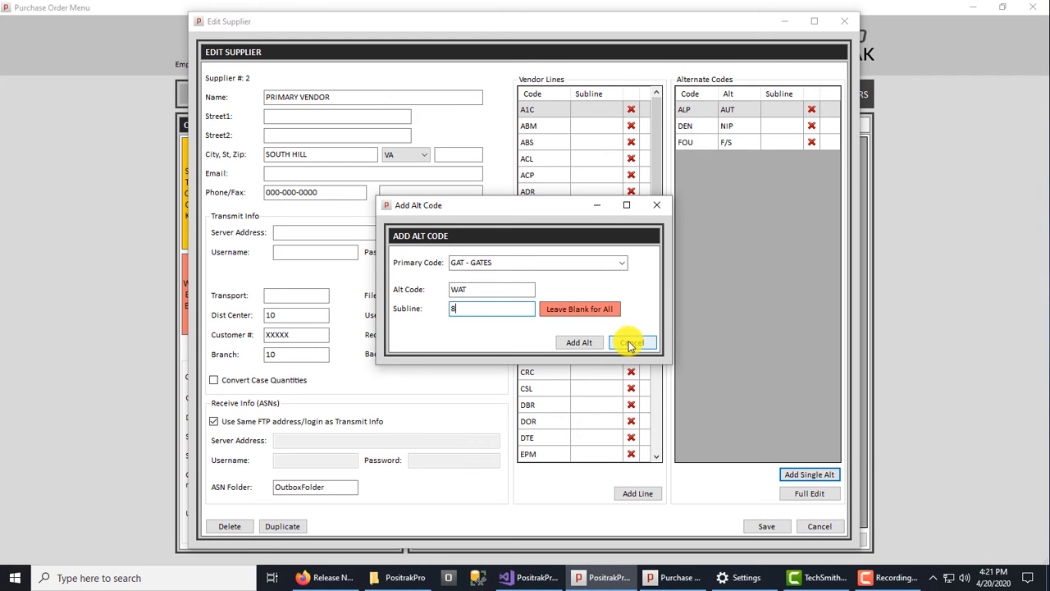
pyautogui.click(632, 344)
pyautogui.click(819, 528)
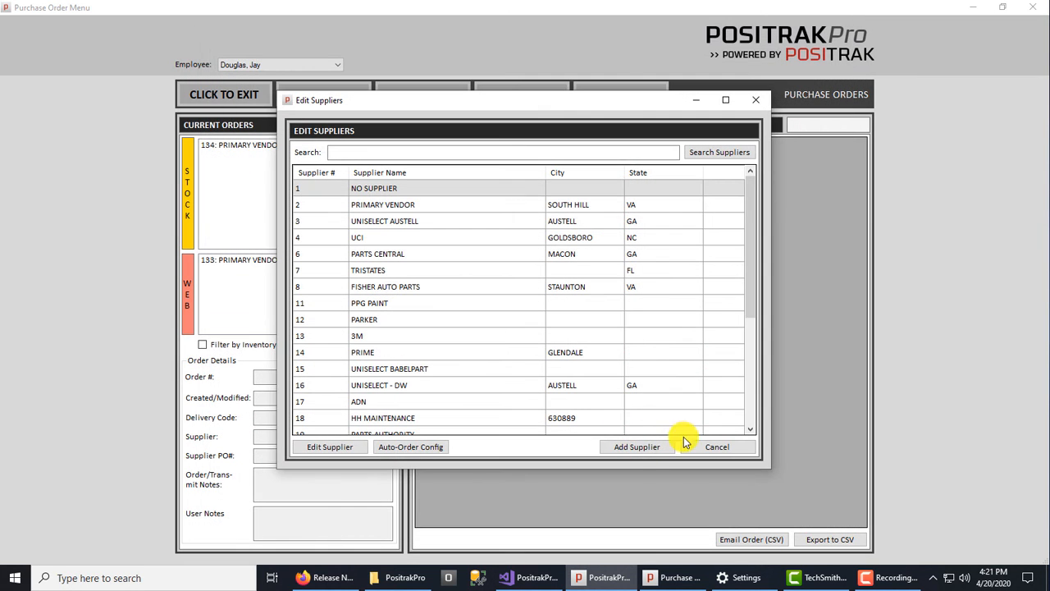
pyautogui.click(719, 447)
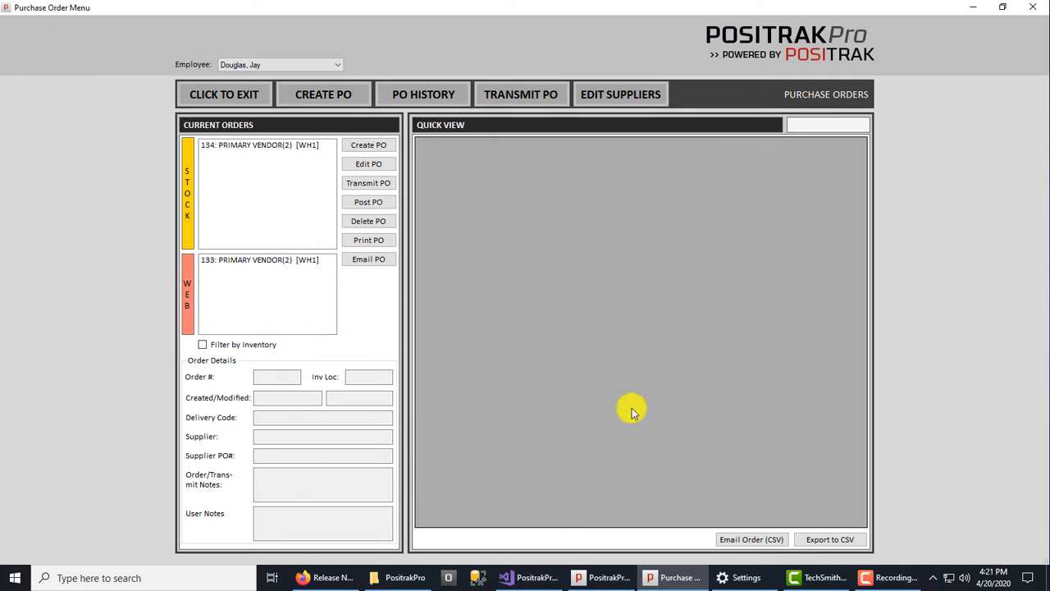
# Examine the generated and manual order types offered for a new purchase order, and close the list.
pyautogui.click(312, 94)
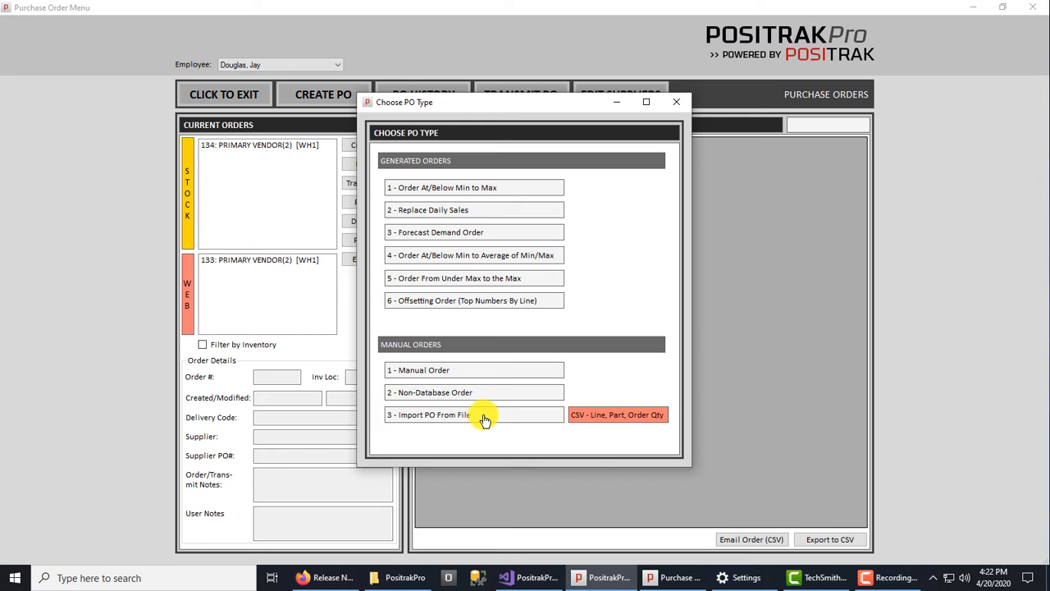
pyautogui.click(671, 106)
# Open stock purchase order 134 to examine its parts and quantities, and close it without saving changes.
pyautogui.click(260, 146)
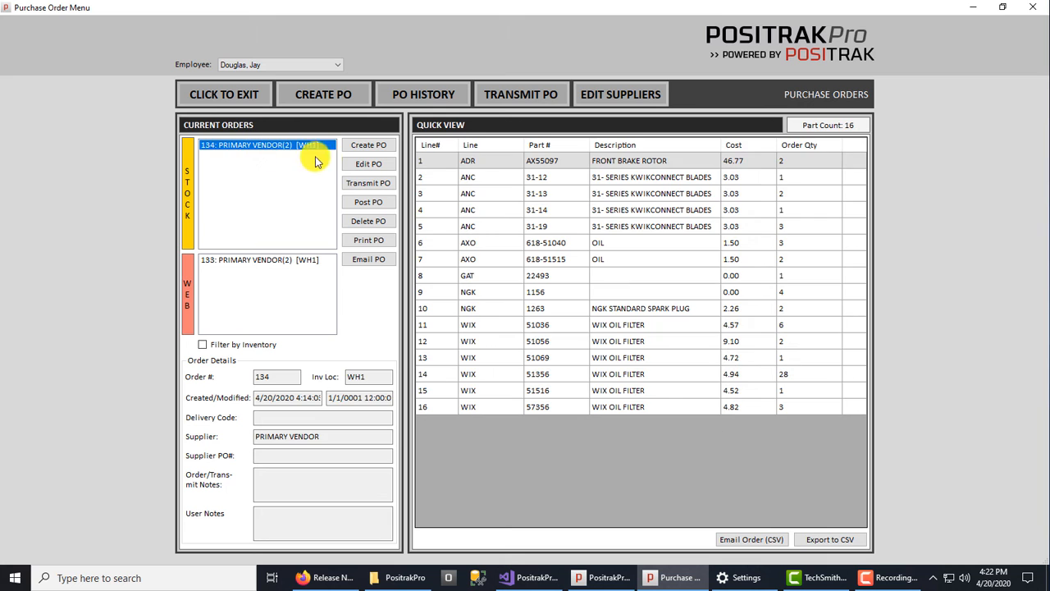
pyautogui.click(368, 164)
pyautogui.click(626, 340)
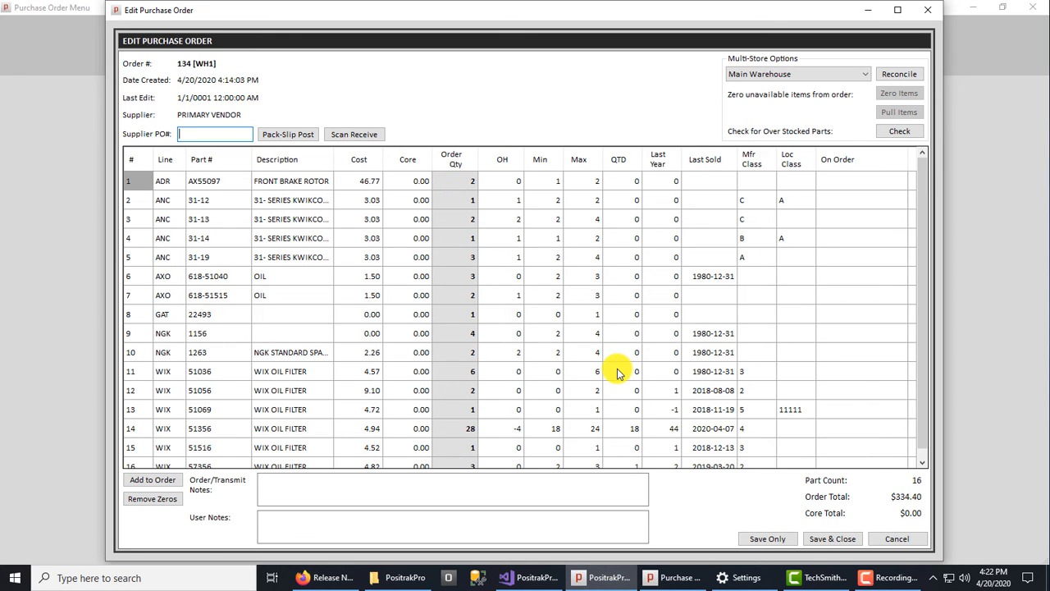
pyautogui.click(898, 544)
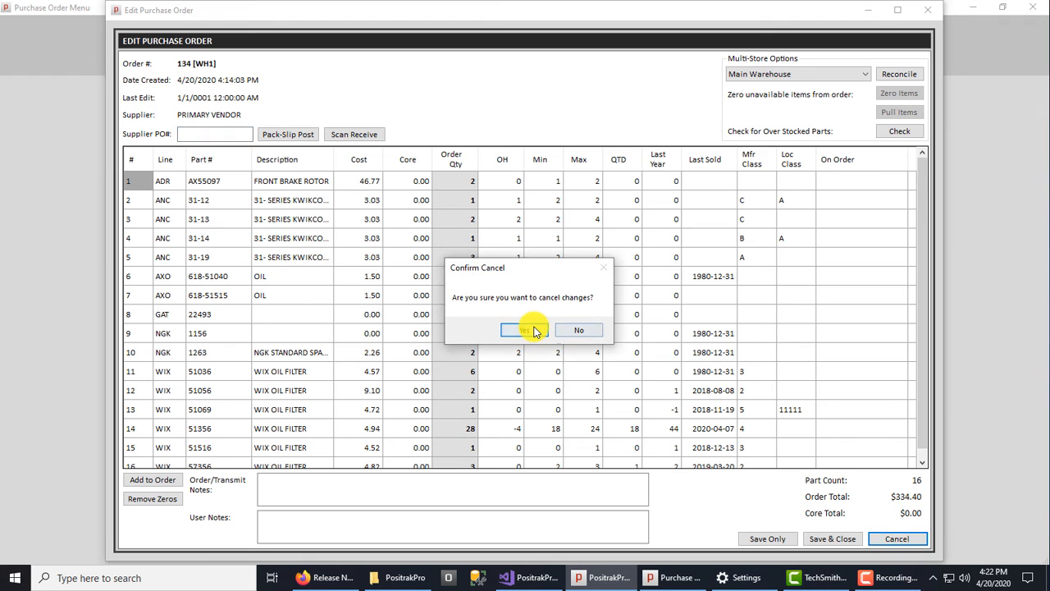
pyautogui.click(514, 327)
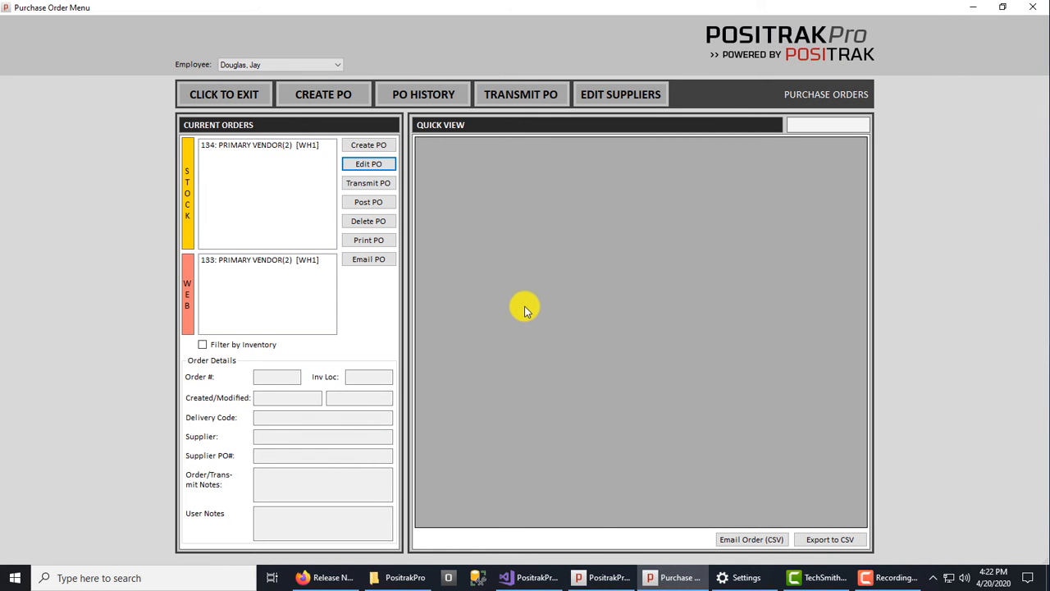
# Generate an Offsetting Order (Top Numbers By Line) for the line WIX - WIX FILTERS.
pyautogui.click(338, 98)
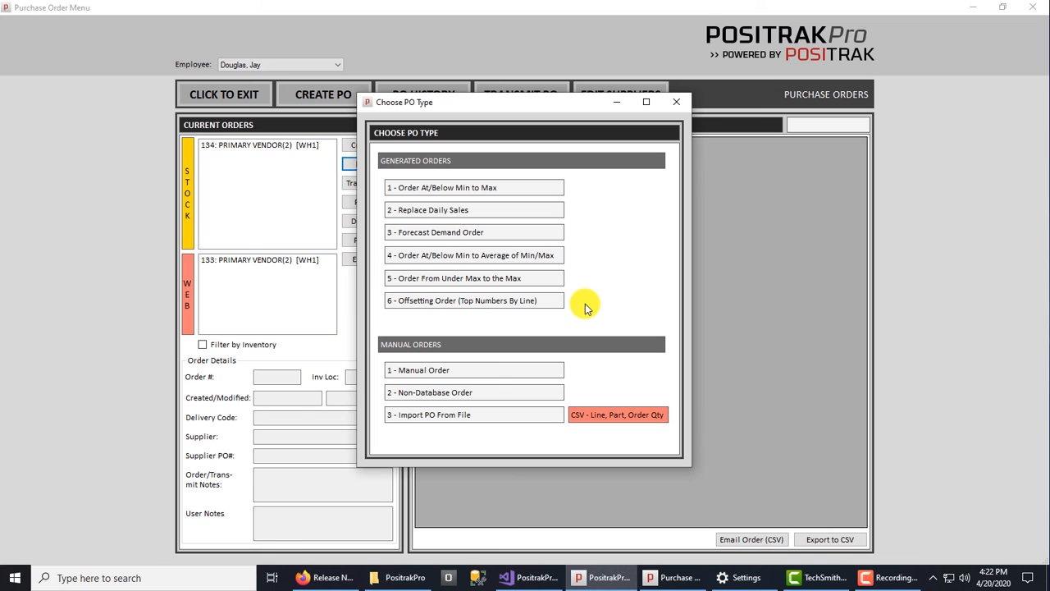
pyautogui.click(484, 300)
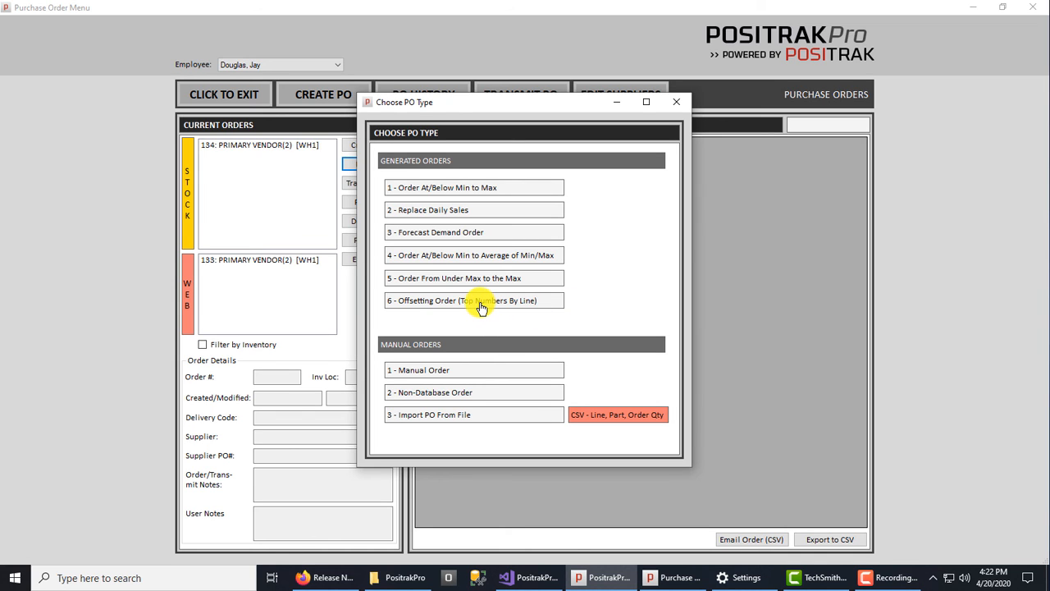
pyautogui.write('w')
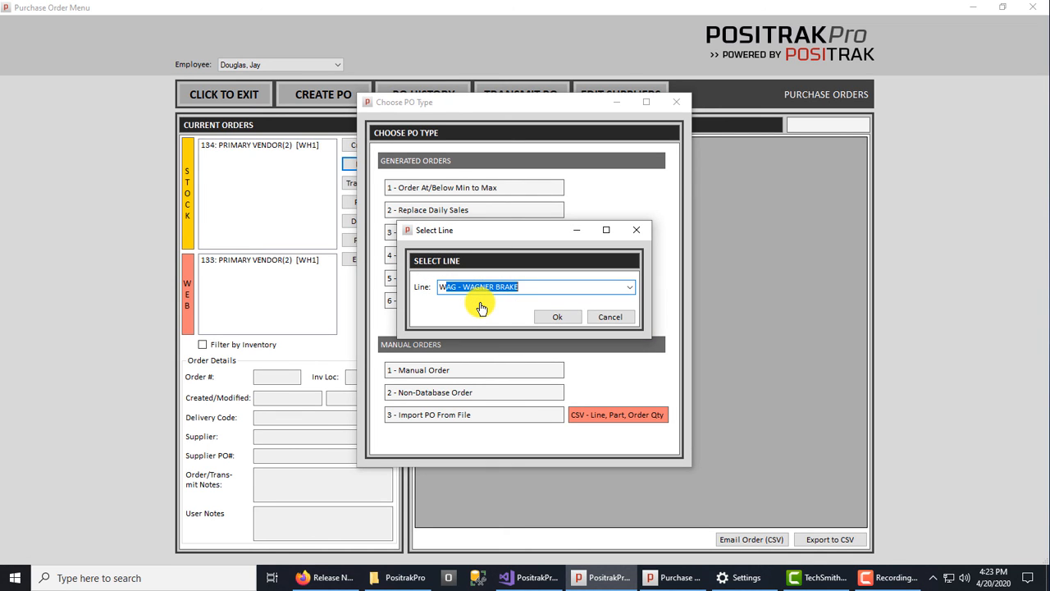
pyautogui.write('ix')
pyautogui.press('Tab')
pyautogui.press('Return')
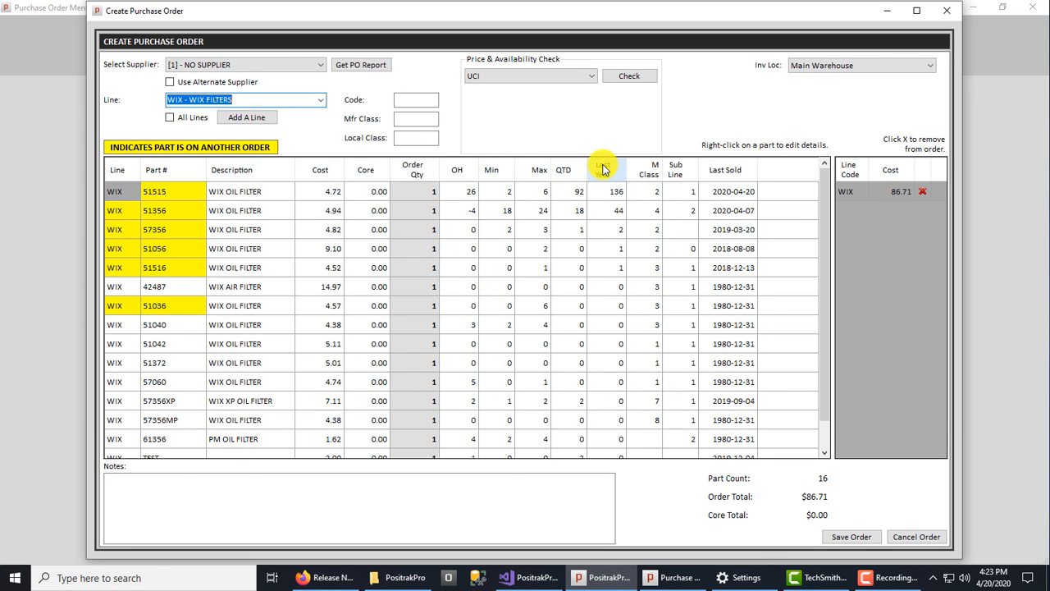
# Set the order quantities of WIX parts 51515 and 51356 to 6 each, and cancel the new order.
pyautogui.click(417, 194)
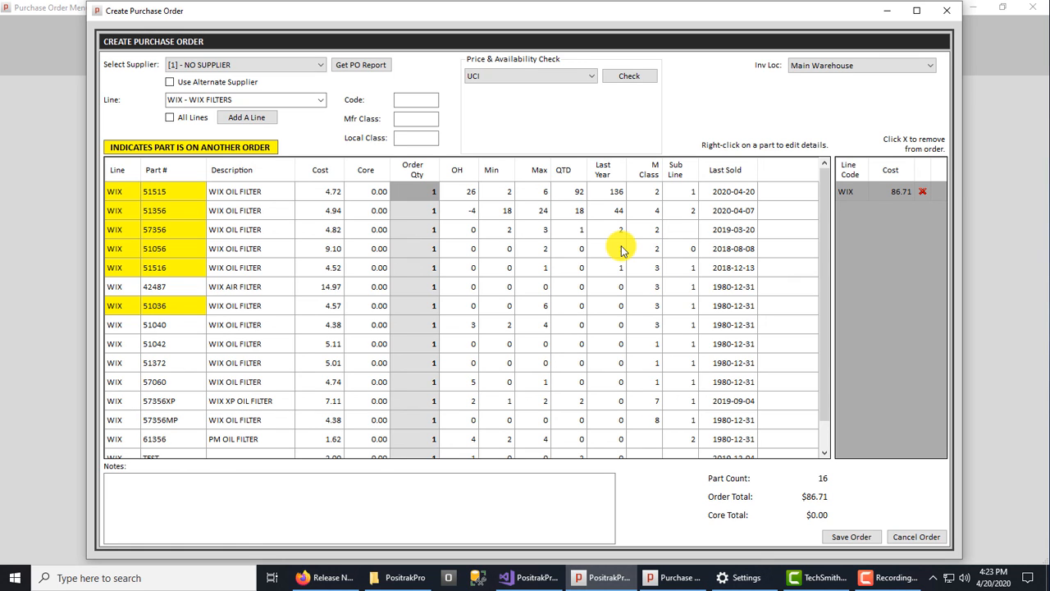
pyautogui.write('6')
pyautogui.press('Return')
pyautogui.write('6')
pyautogui.press('Return')
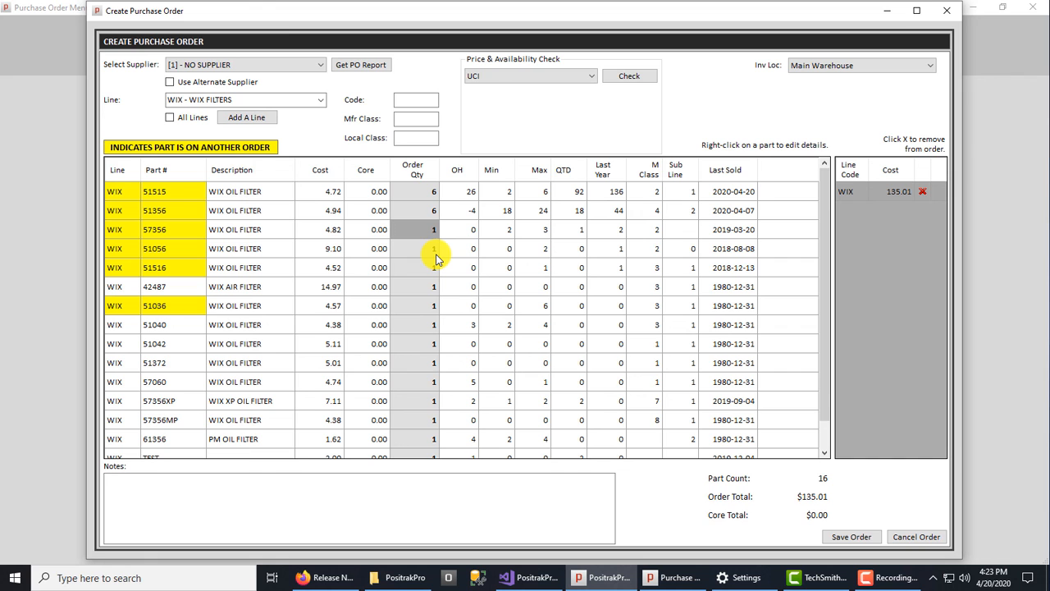
pyautogui.click(917, 538)
pyautogui.click(522, 332)
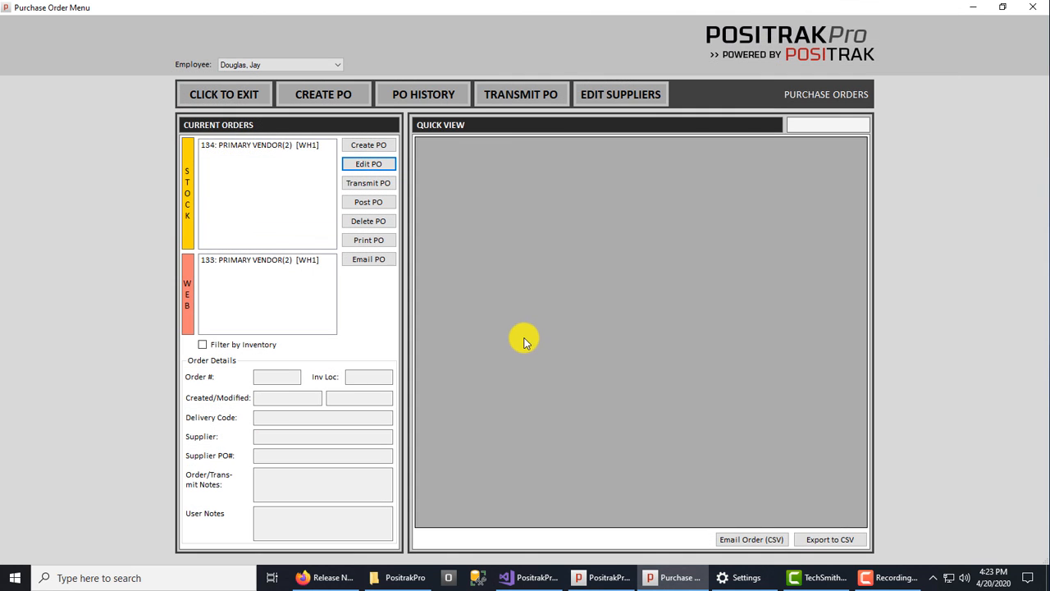